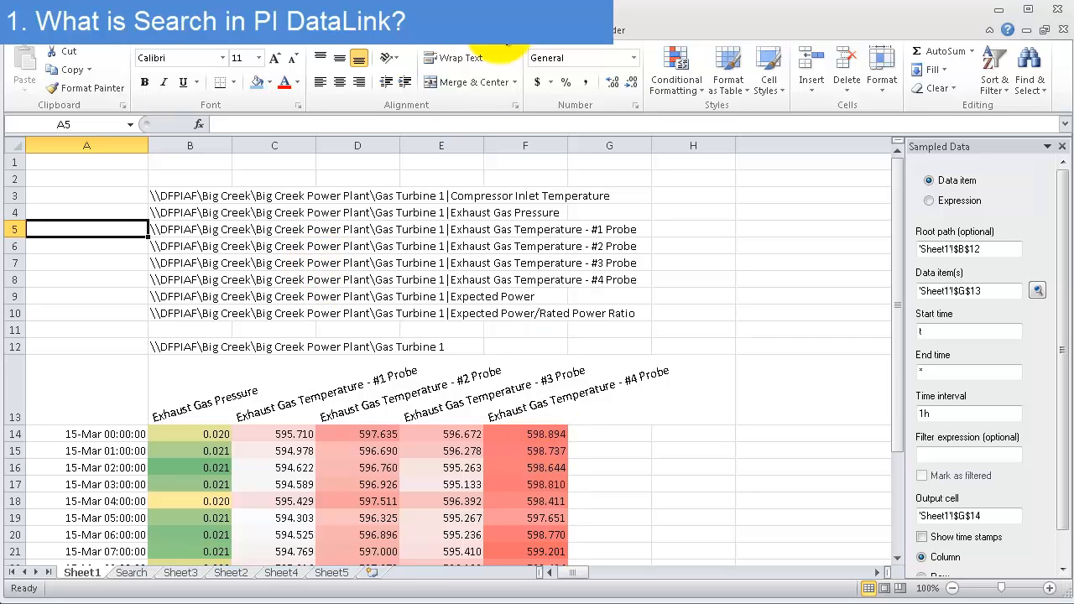
Step: Bring up the PI DataLink commands for the workbook
{"action": "left_click", "coordinate": [516, 30]}
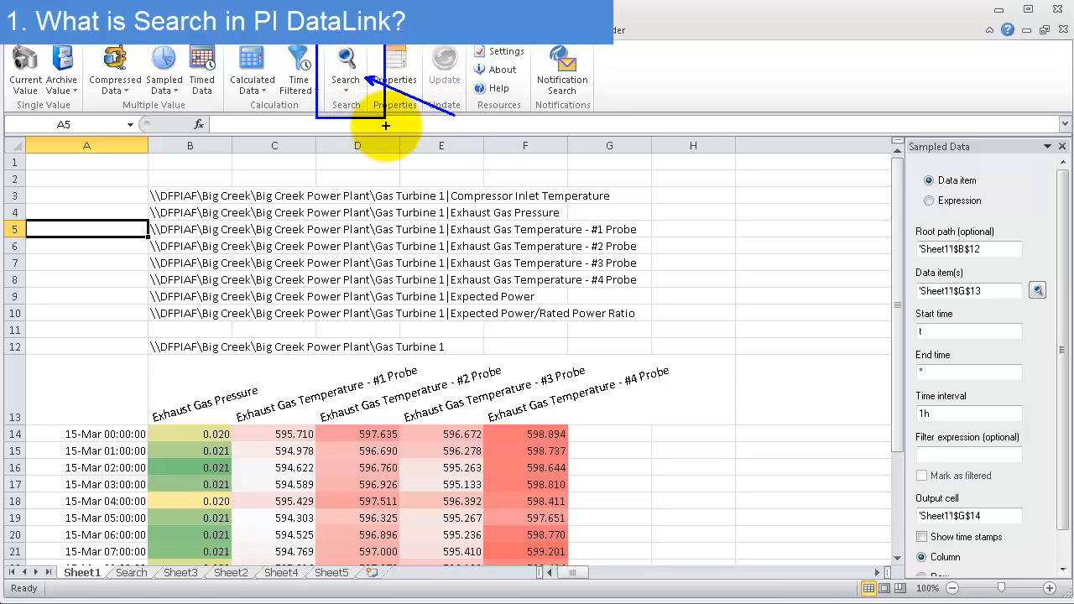
{"action": "left_click_drag", "start_coordinate": [138, 173], "coordinate": [642, 340]}
{"action": "left_click_drag", "start_coordinate": [124, 334], "coordinate": [687, 430]}
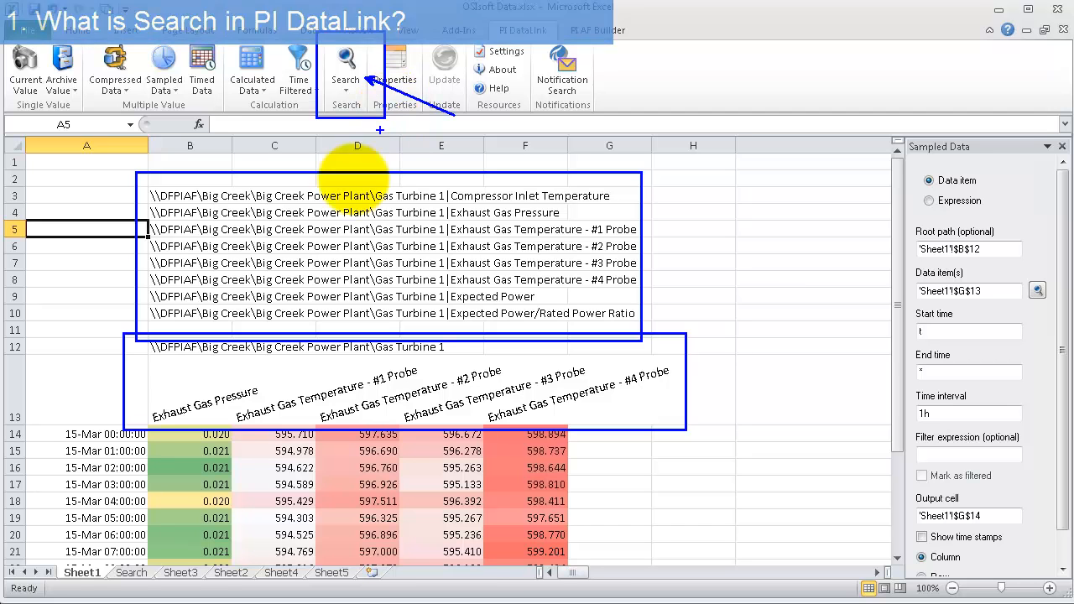
{"action": "key", "text": "Escape"}
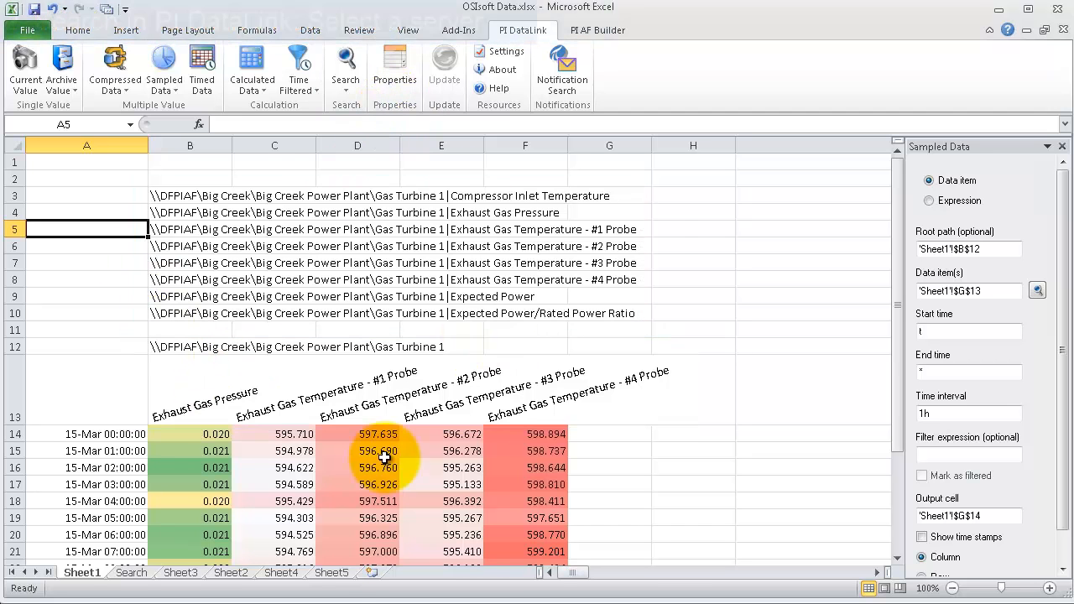
Step: Start a PI DataLink search for cell A2 on Sheet5 and go to the Home level that lists all servers
{"action": "left_click", "coordinate": [332, 572]}
{"action": "left_click", "coordinate": [74, 191]}
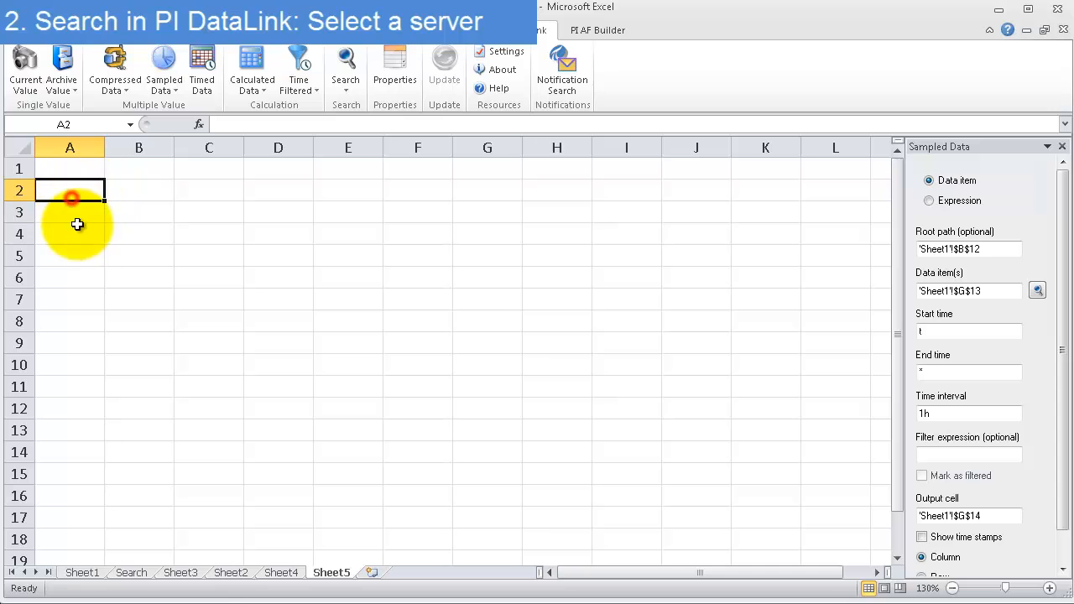
{"action": "left_click", "coordinate": [74, 212]}
{"action": "left_click", "coordinate": [74, 192]}
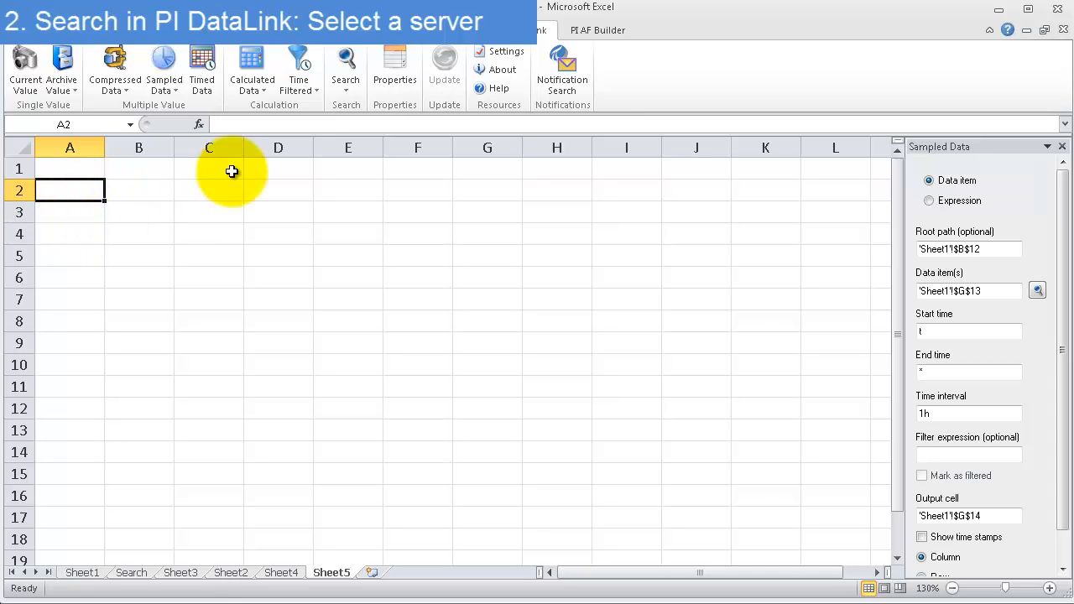
{"action": "left_click", "coordinate": [353, 55]}
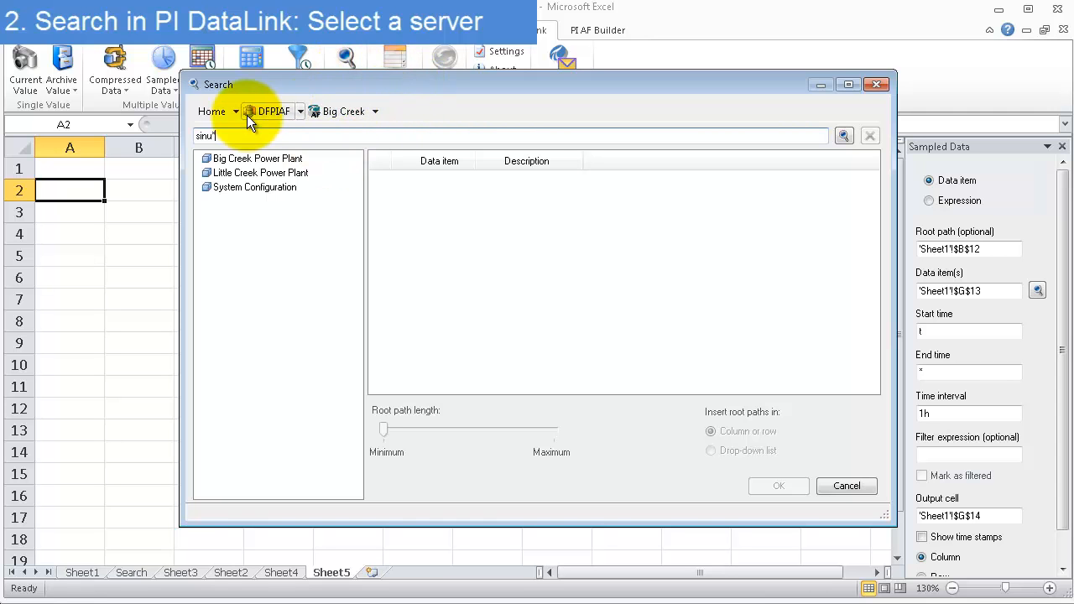
{"action": "left_click", "coordinate": [212, 111]}
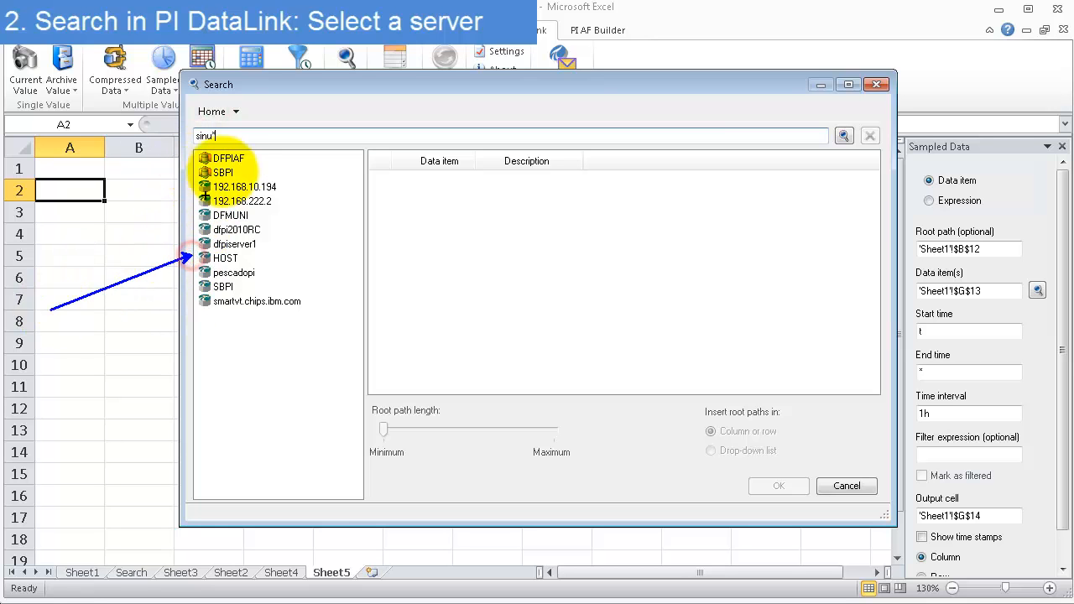
{"action": "left_click_drag", "start_coordinate": [188, 178], "coordinate": [350, 338]}
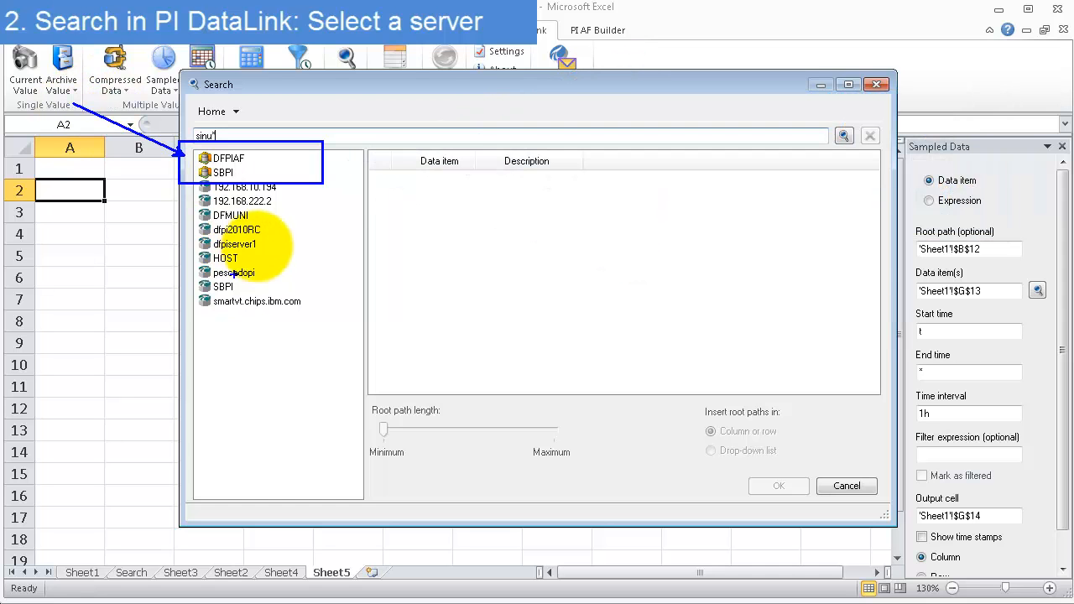
Step: Browse the DFPIAF server through the Big Creek database and Big Creek Power Plant to the Gas Turbine 1 element
{"action": "double_click", "coordinate": [210, 158]}
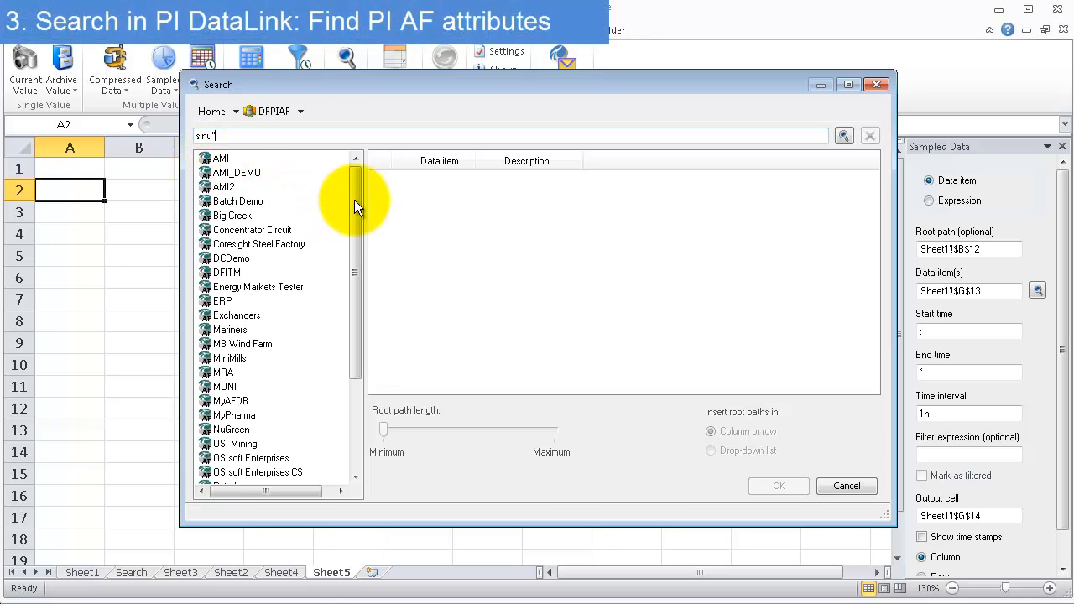
{"action": "double_click", "coordinate": [207, 218]}
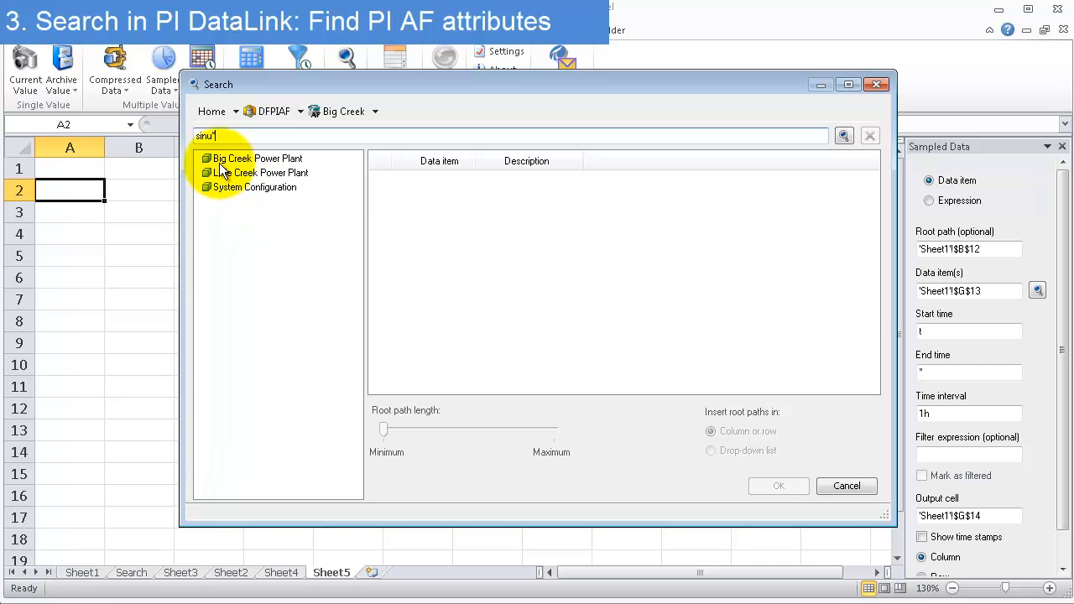
{"action": "left_click", "coordinate": [258, 159]}
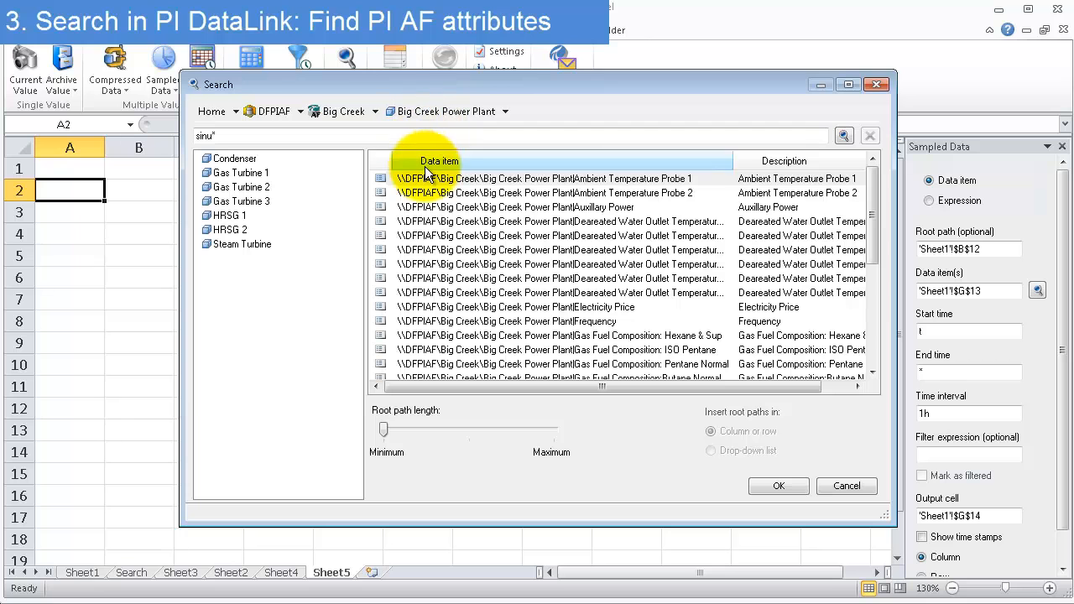
{"action": "double_click", "coordinate": [222, 178]}
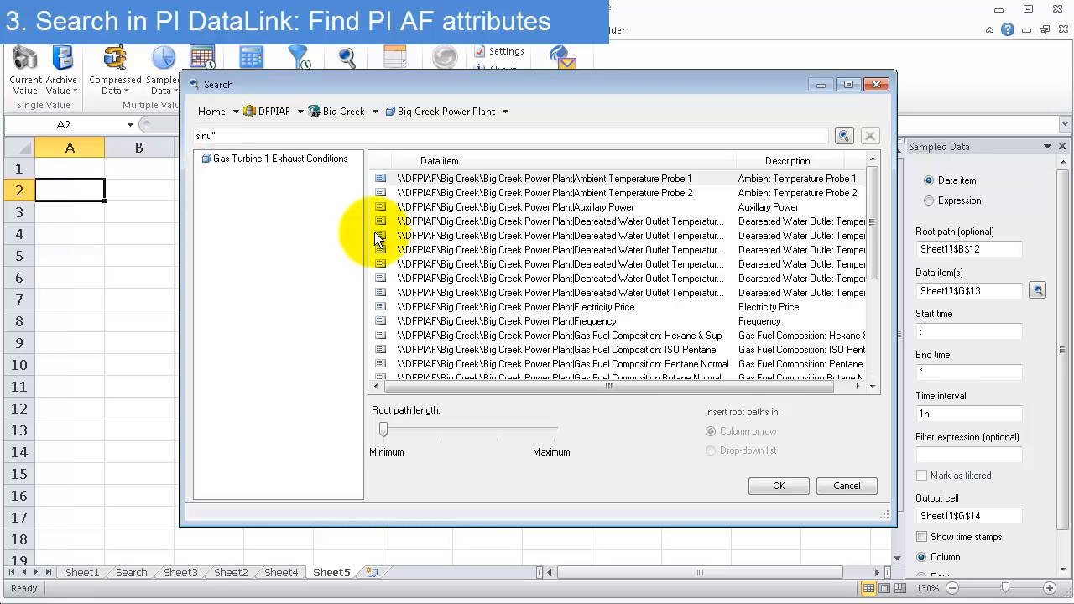
Step: Insert the path of Gas Turbine 1's Exhaust Gas Temperature - #1 Probe attribute into cell A2
{"action": "left_click_drag", "start_coordinate": [736, 155], "coordinate": [798, 158]}
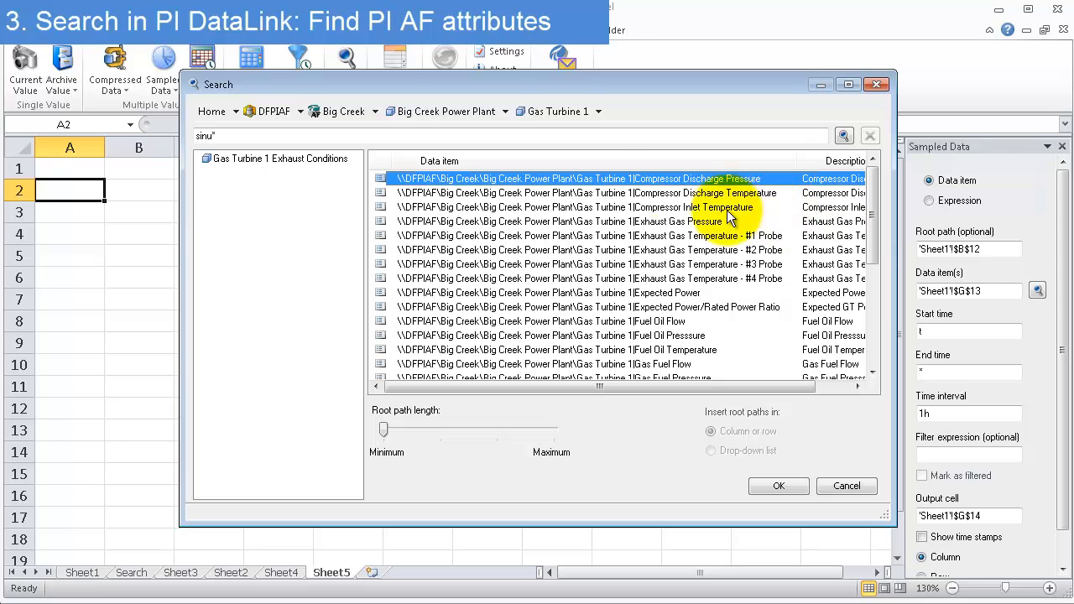
{"action": "left_click_drag", "start_coordinate": [751, 355], "coordinate": [795, 395]}
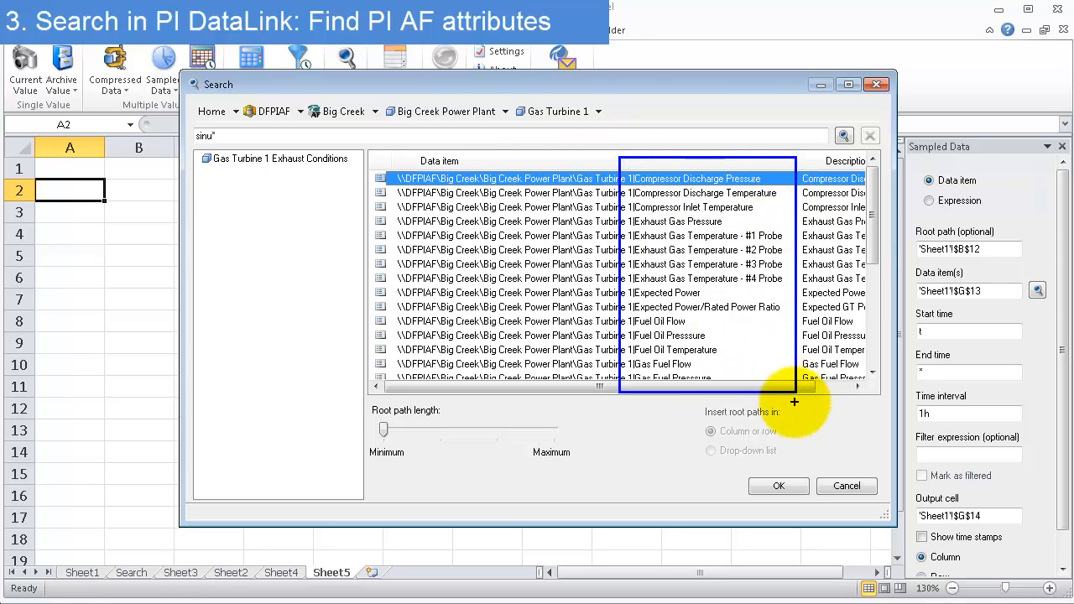
{"action": "key", "text": "Escape"}
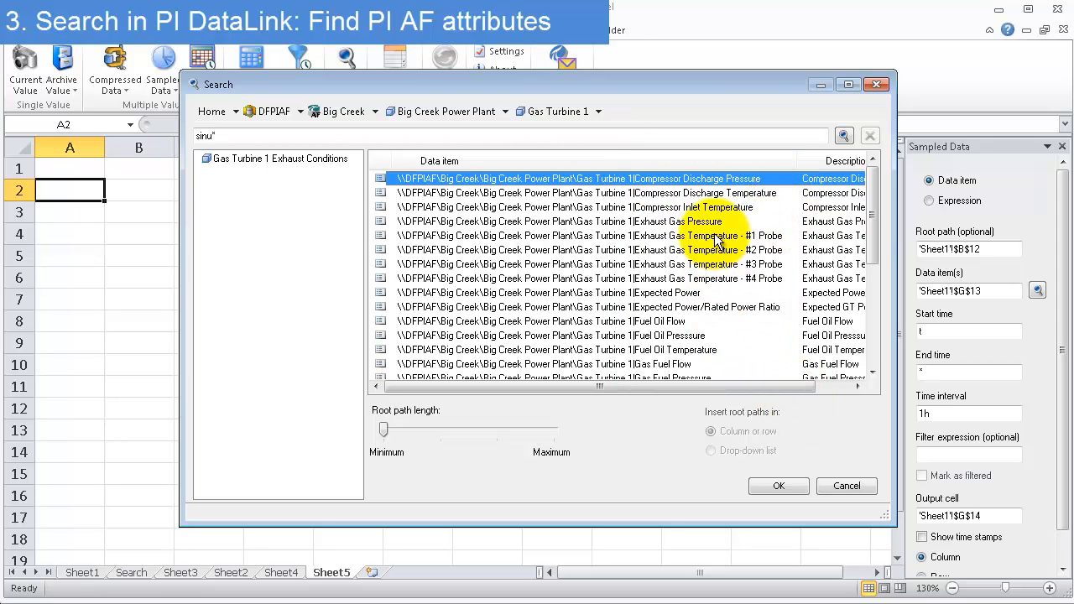
{"action": "left_click", "coordinate": [716, 239]}
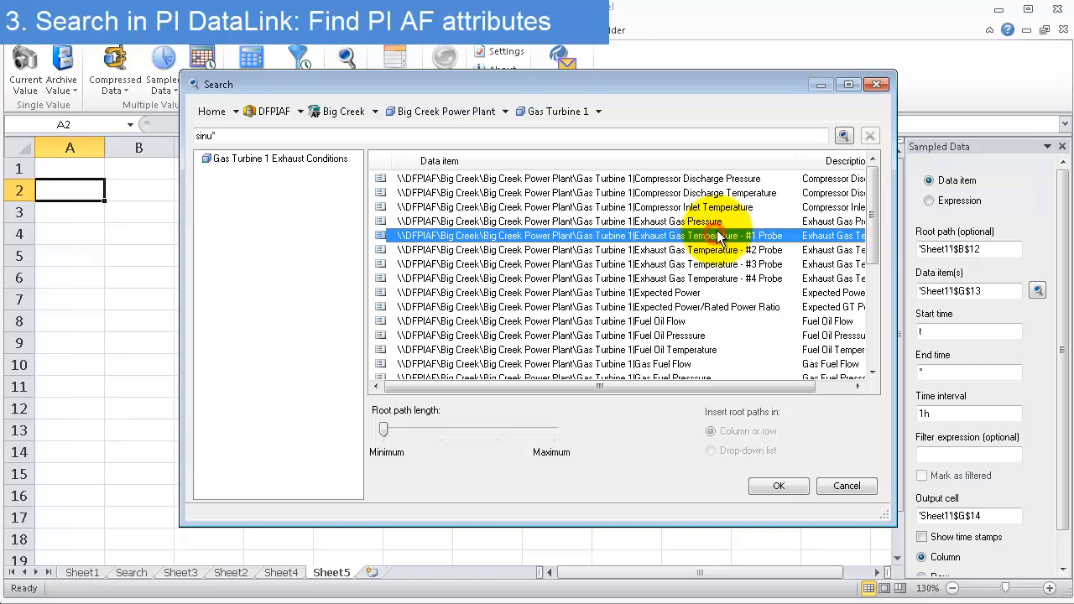
{"action": "left_click", "coordinate": [779, 487]}
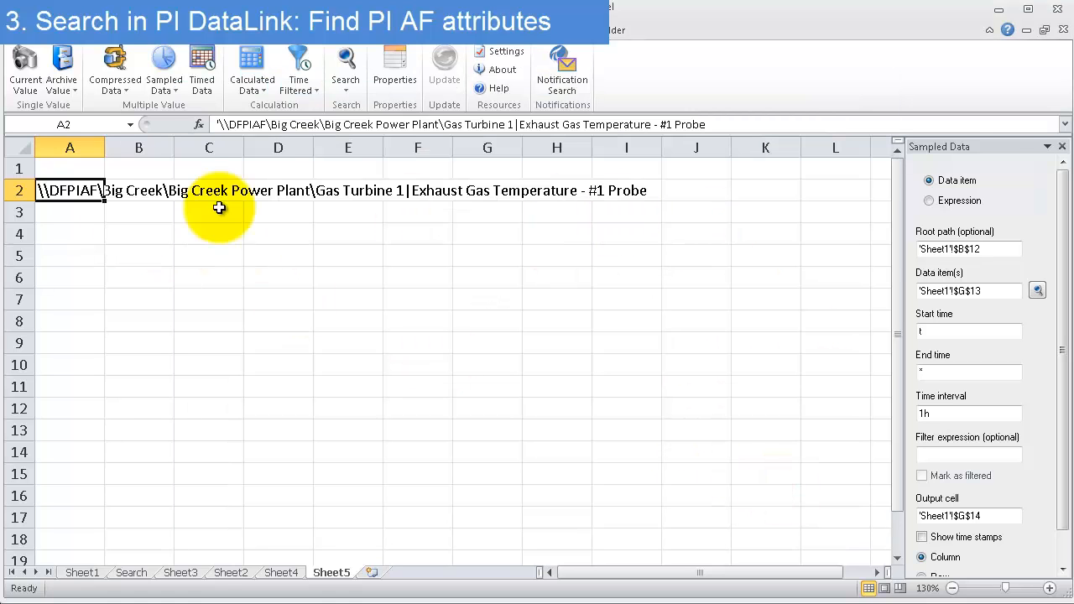
{"action": "left_click", "coordinate": [179, 264]}
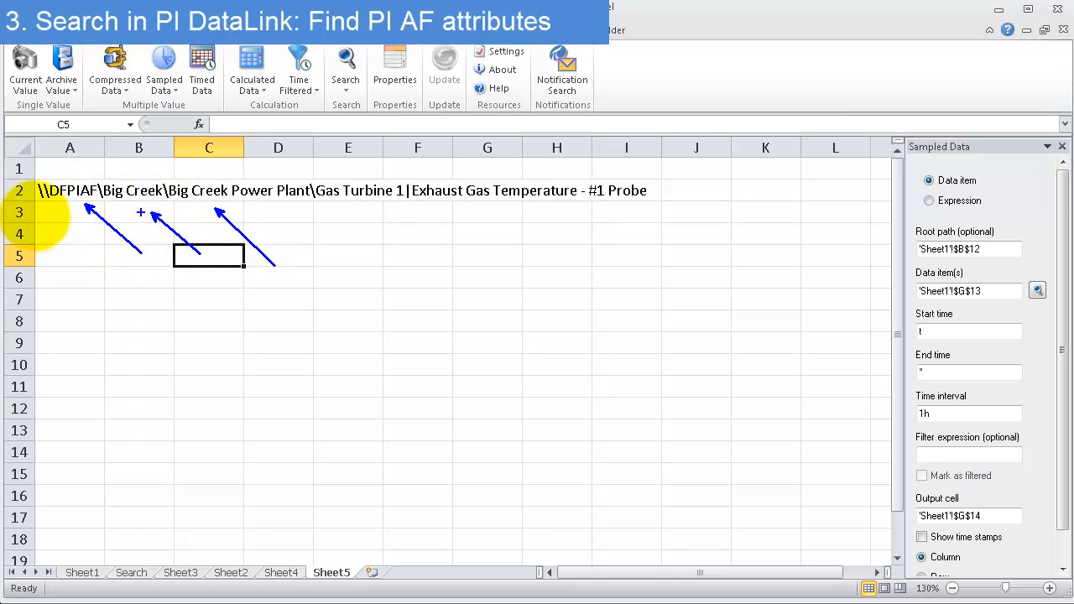
{"action": "mouse_move", "coordinate": [410, 167]}
{"action": "left_mouse_down"}
{"action": "mouse_move", "coordinate": [579, 227]}
{"action": "mouse_move", "coordinate": [658, 220]}
{"action": "left_mouse_up"}
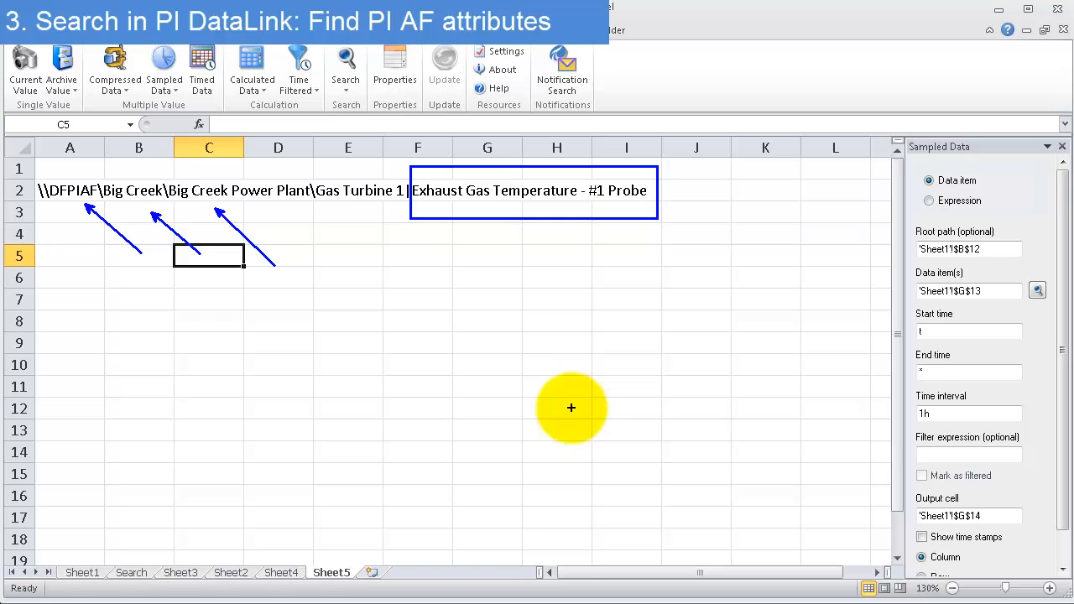
{"action": "left_click", "coordinate": [84, 212]}
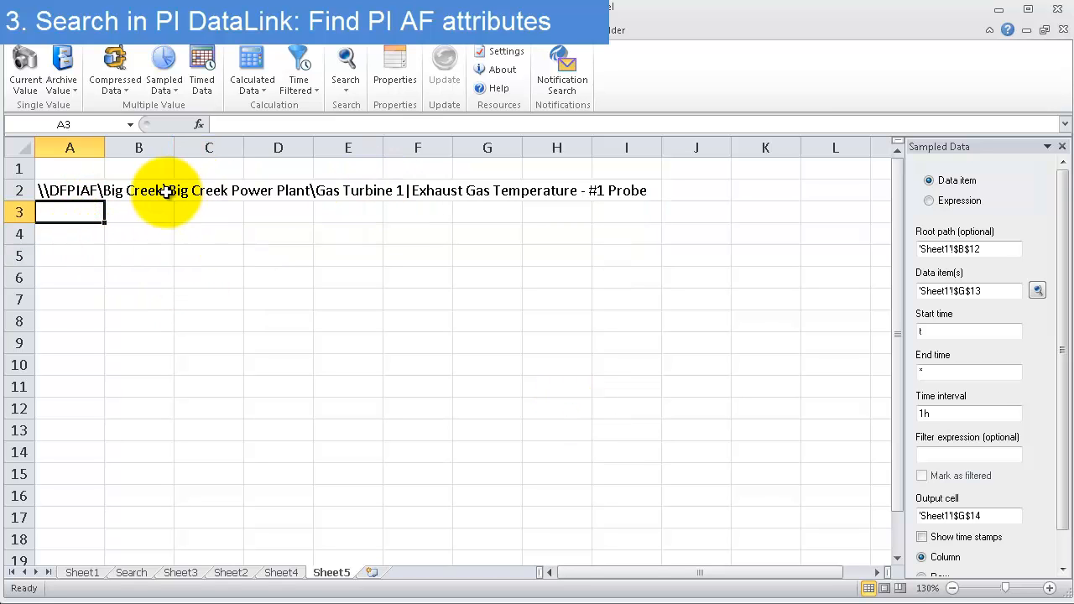
Step: Insert the current value of the data item in A2 at cell A4, with the time stamp at left
{"action": "left_click", "coordinate": [72, 233]}
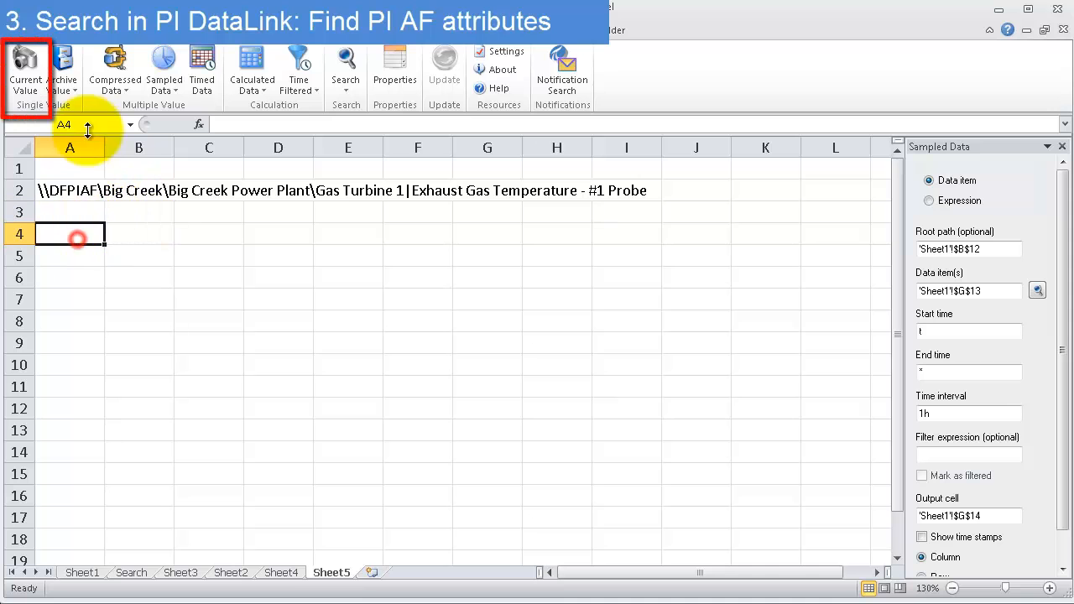
{"action": "left_click", "coordinate": [26, 63]}
{"action": "left_click", "coordinate": [964, 232]}
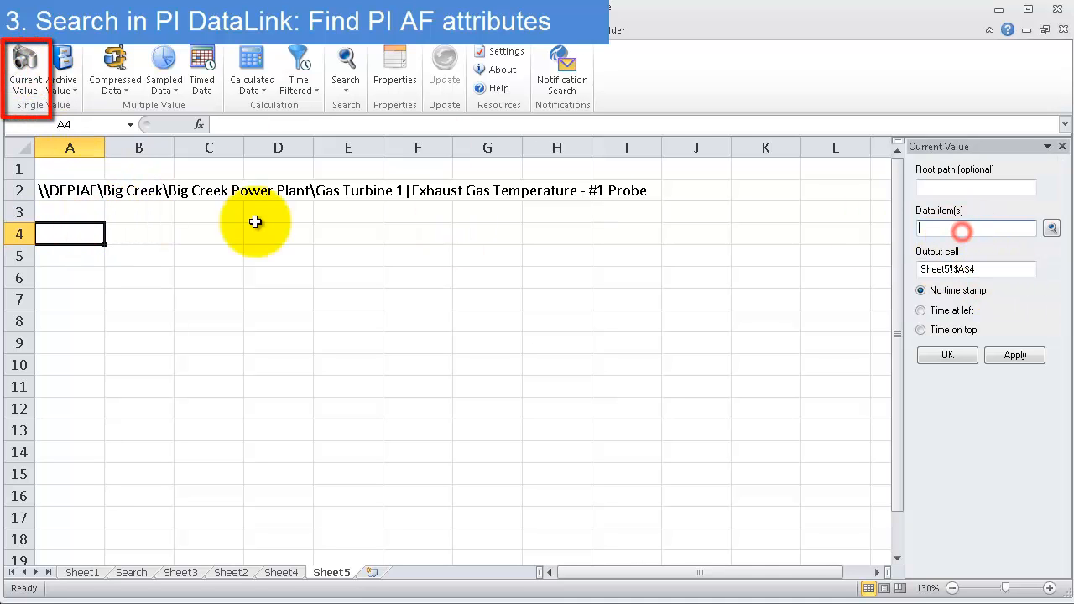
{"action": "left_click", "coordinate": [47, 188]}
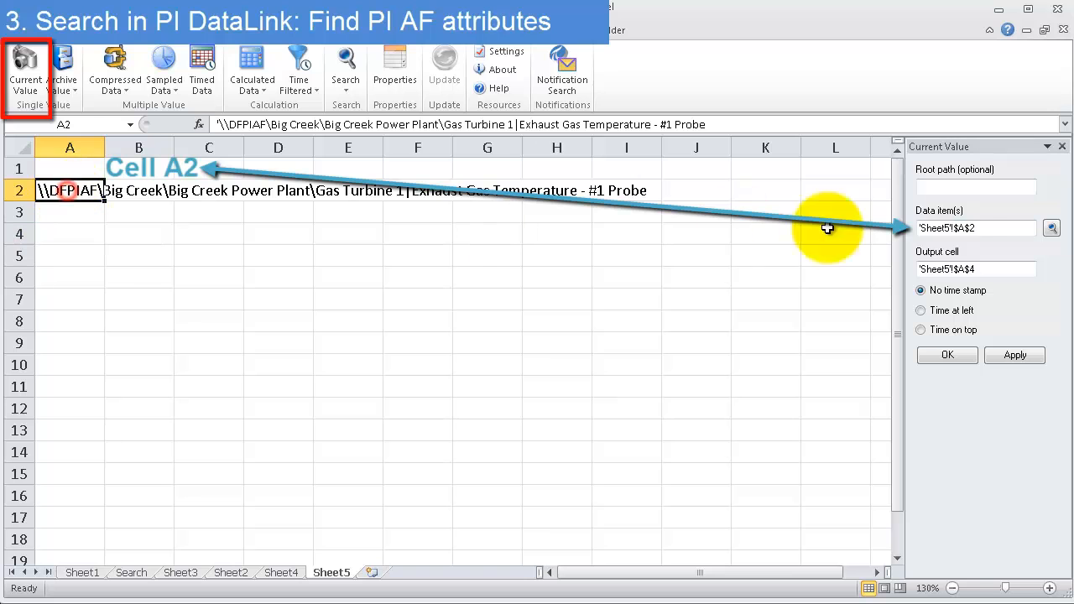
{"action": "left_click", "coordinate": [1014, 356]}
{"action": "left_click", "coordinate": [944, 309]}
{"action": "left_click", "coordinate": [950, 355]}
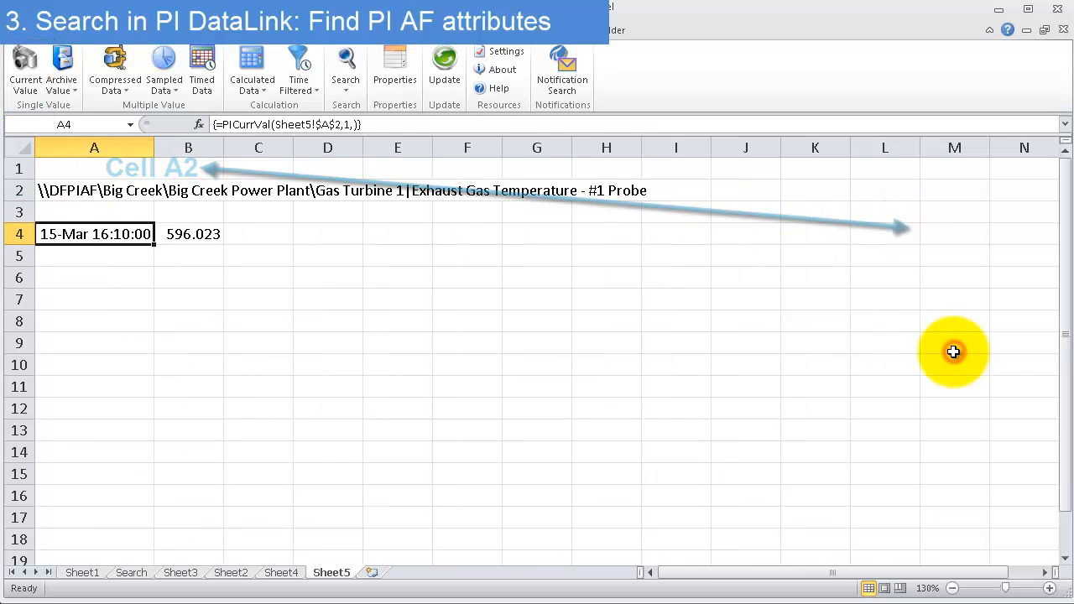
{"action": "left_click", "coordinate": [231, 284]}
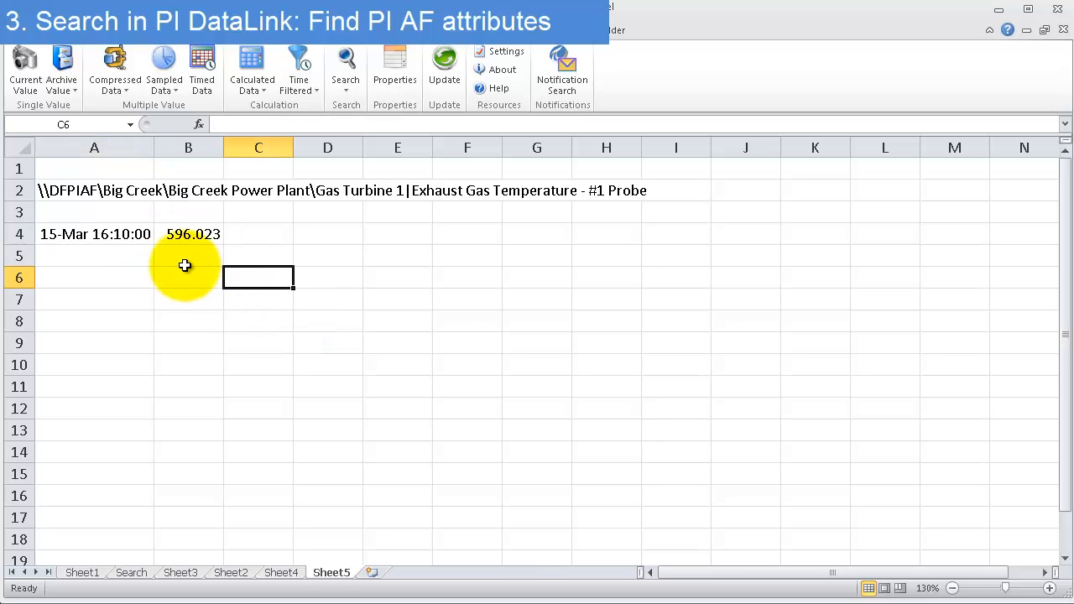
Step: Start a search for cell A6 and look for tags matching sinu* on the SBPI PI server
{"action": "left_click", "coordinate": [111, 276]}
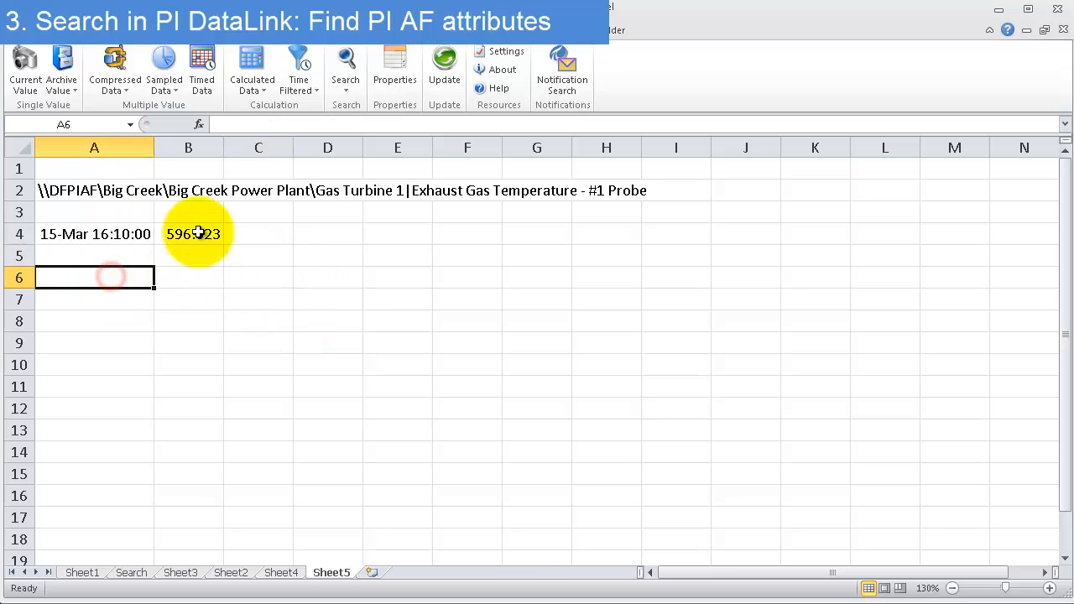
{"action": "left_click", "coordinate": [346, 66]}
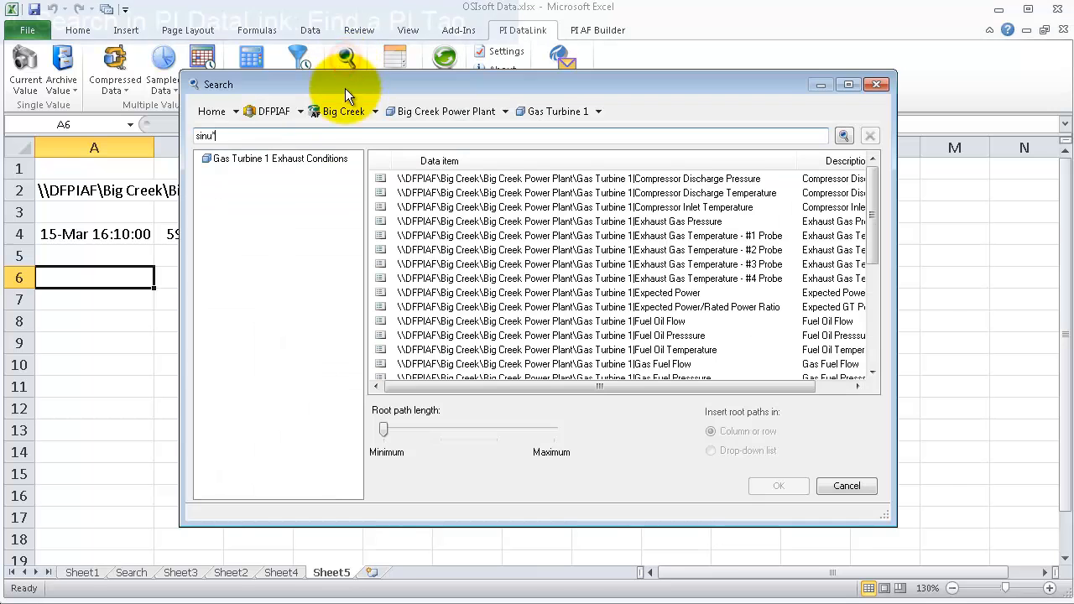
{"action": "left_click", "coordinate": [213, 114]}
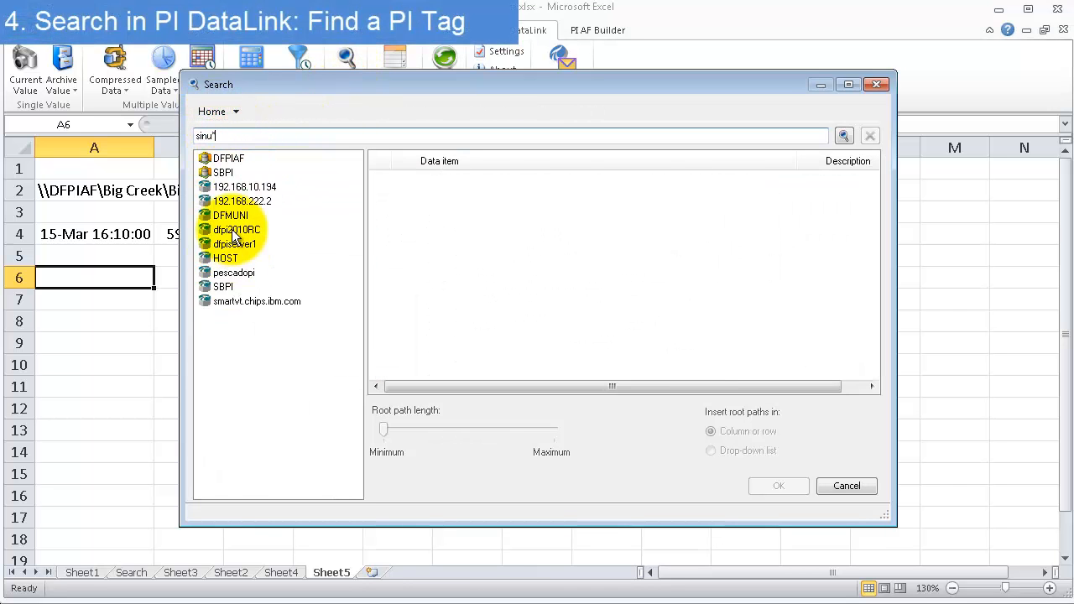
{"action": "left_click", "coordinate": [226, 285]}
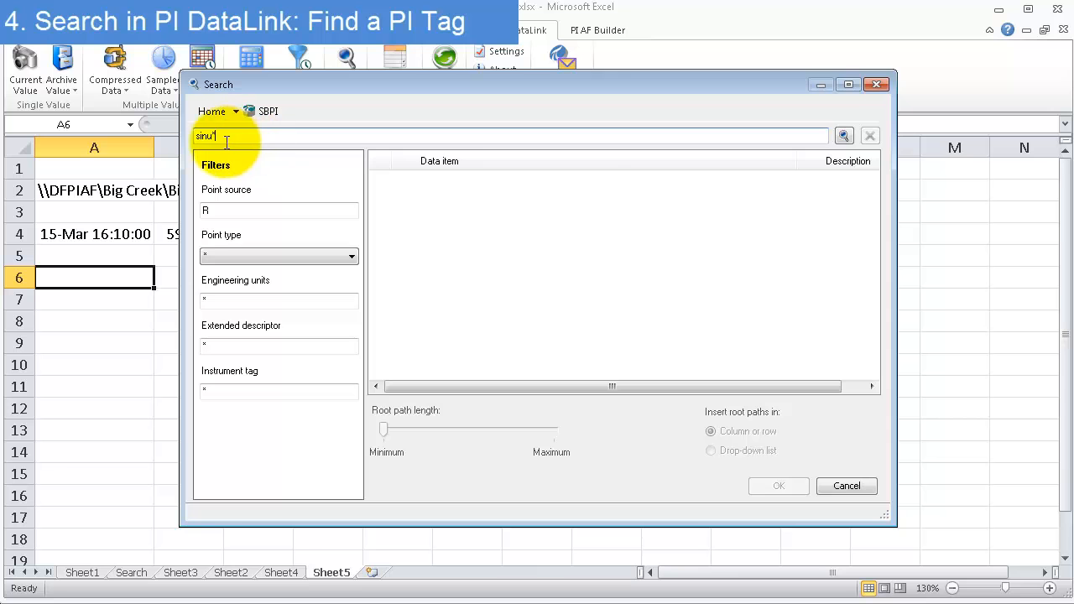
{"action": "left_click", "coordinate": [843, 136]}
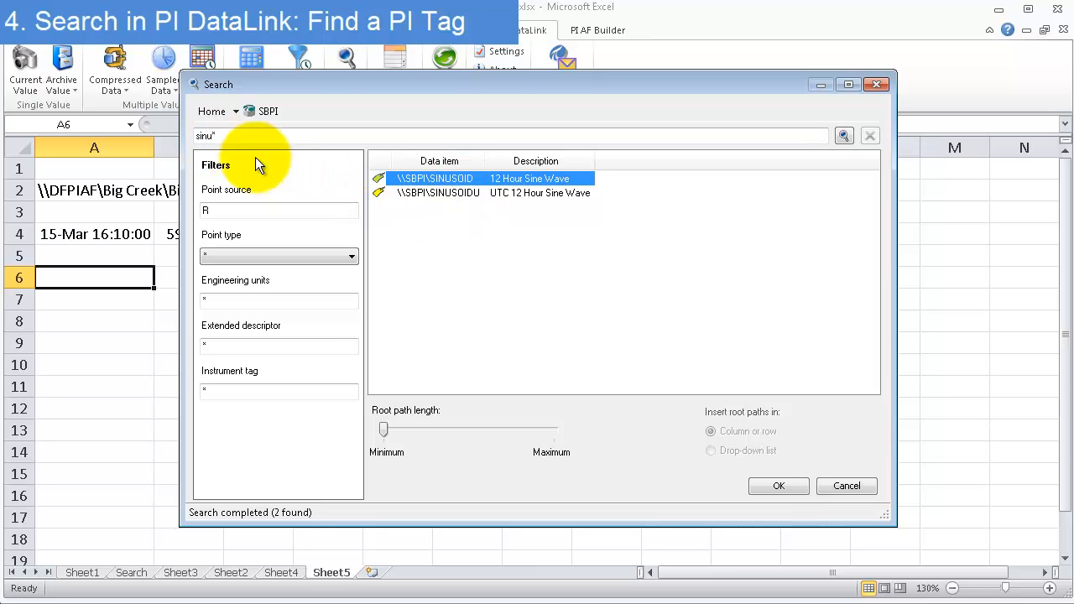
Step: Replace the search text with cdt* and search the SBPI server for matching tags
{"action": "left_click", "coordinate": [206, 136]}
{"action": "left_click_drag", "start_coordinate": [211, 136], "coordinate": [184, 136]}
{"action": "type", "text": "cdt"}
{"action": "key", "text": "Return"}
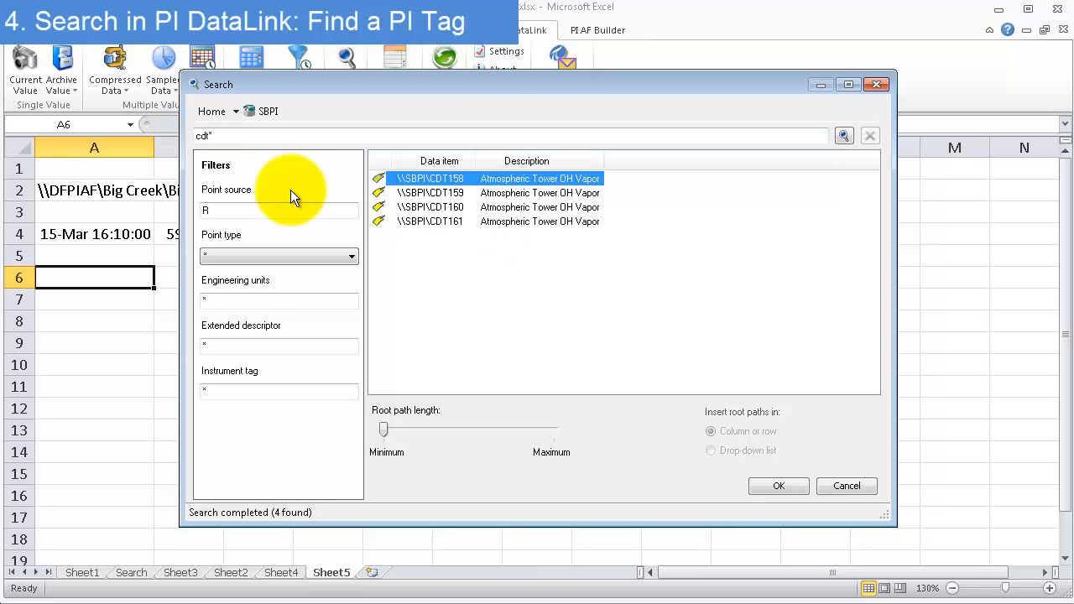
{"action": "left_click_drag", "start_coordinate": [240, 136], "coordinate": [178, 137]}
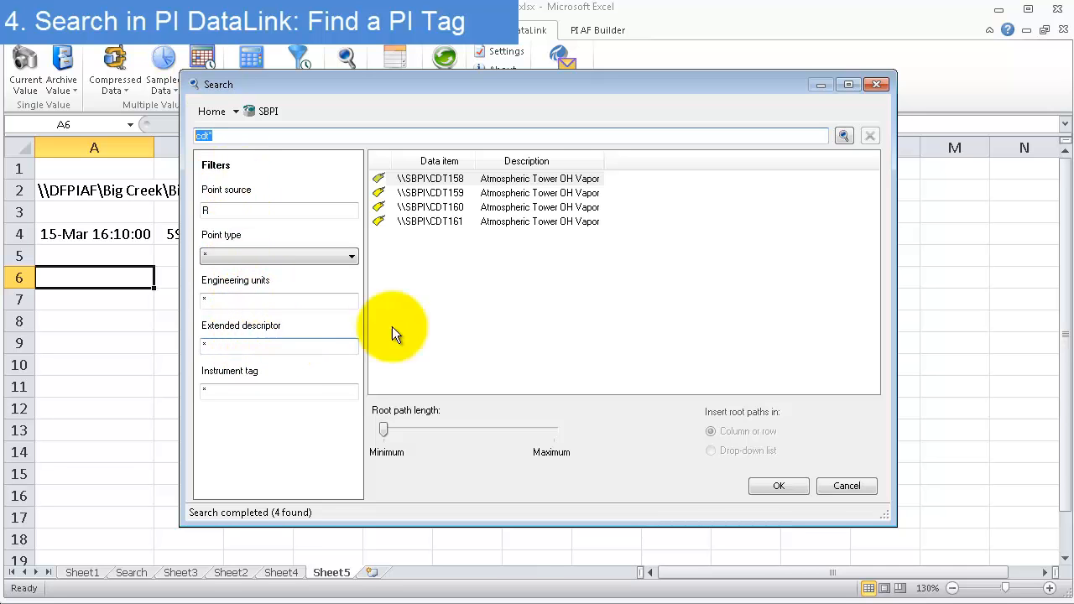
Step: Insert the tag path \\SBPI\CDT158 from the search results into cell A6
{"action": "left_click", "coordinate": [469, 194]}
{"action": "left_click", "coordinate": [473, 179]}
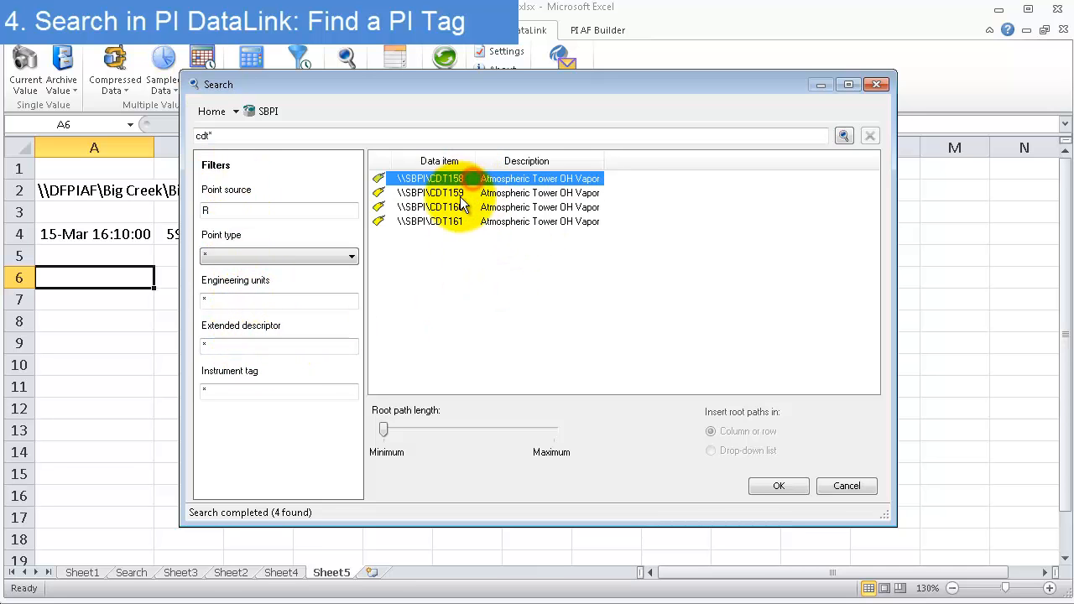
{"action": "left_click", "coordinate": [779, 488]}
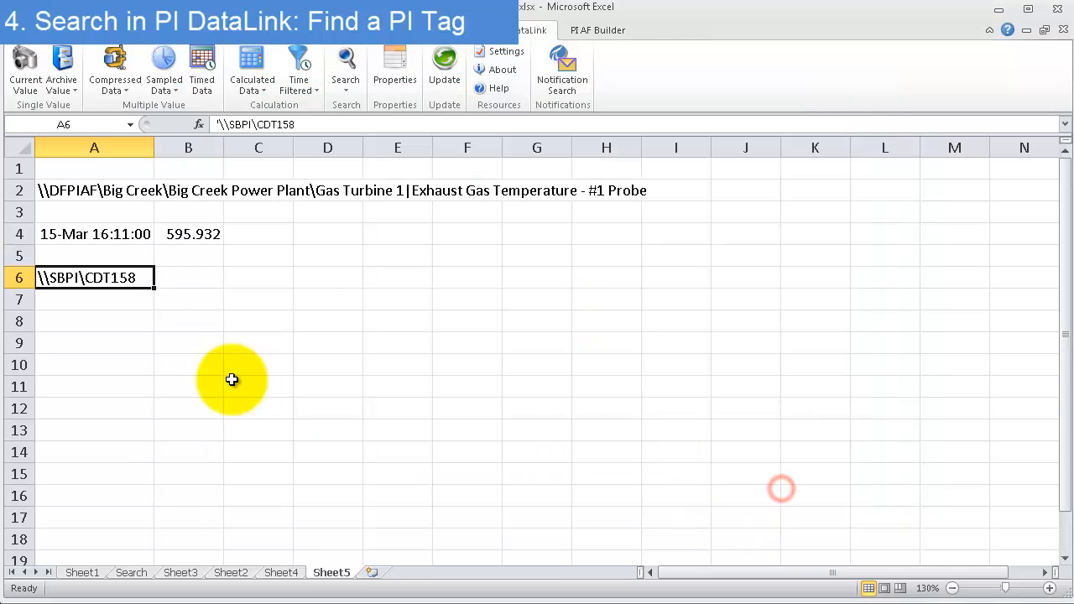
Step: Insert the current value of the tag in A6 at cell A7, with no time stamp
{"action": "left_click", "coordinate": [96, 300]}
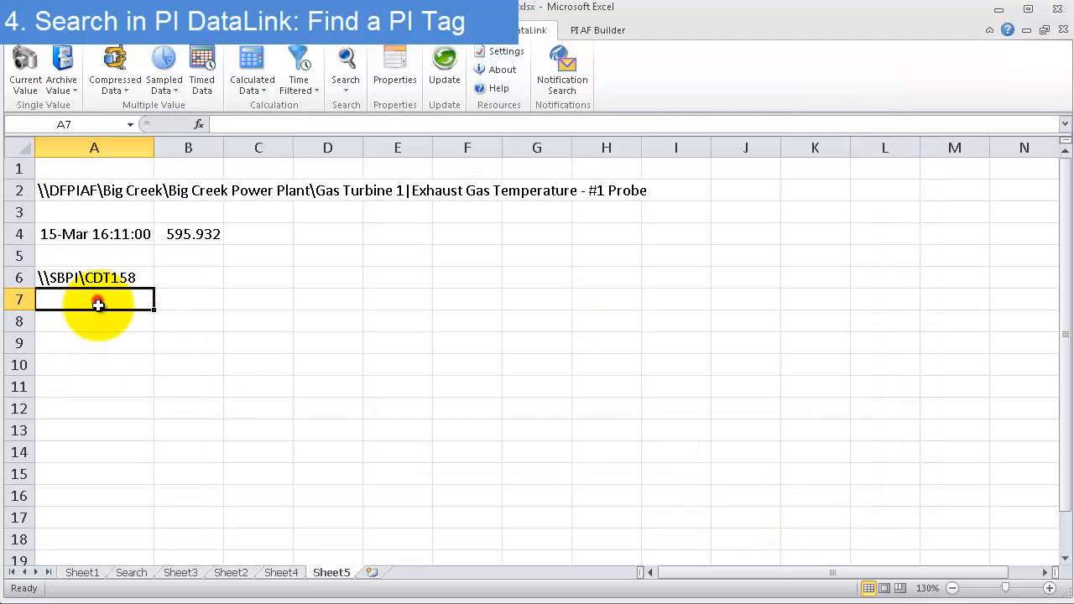
{"action": "left_click", "coordinate": [99, 323]}
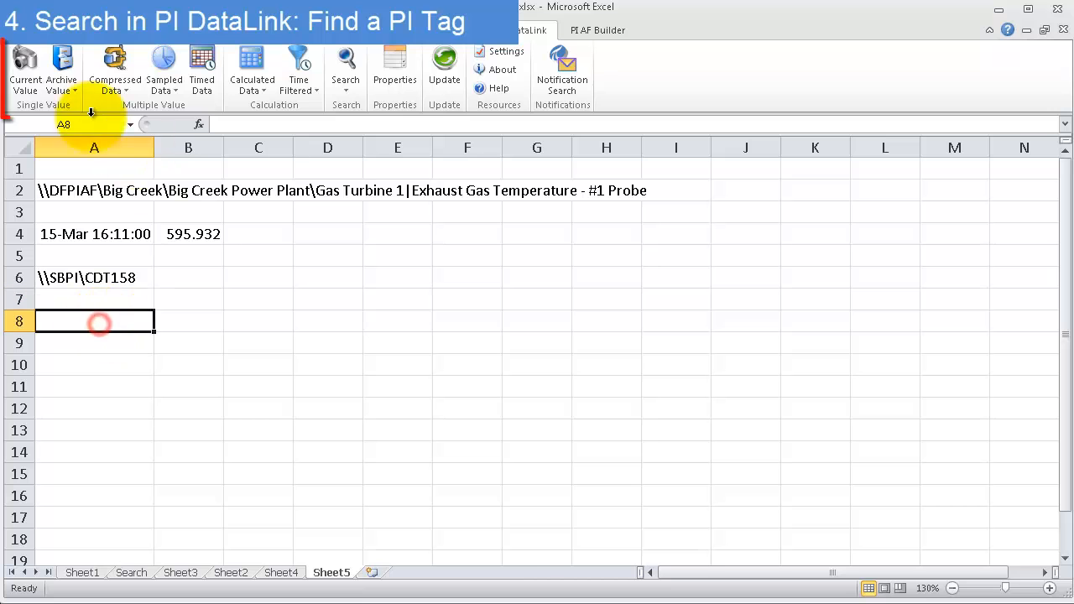
{"action": "left_click", "coordinate": [25, 67]}
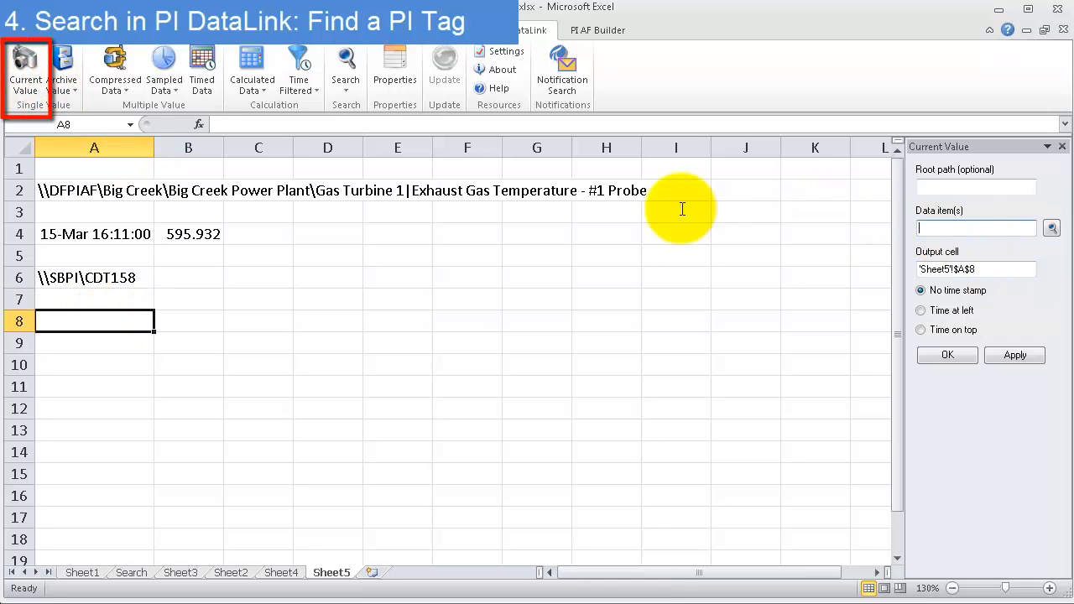
{"action": "left_click", "coordinate": [94, 279]}
{"action": "left_click", "coordinate": [948, 354]}
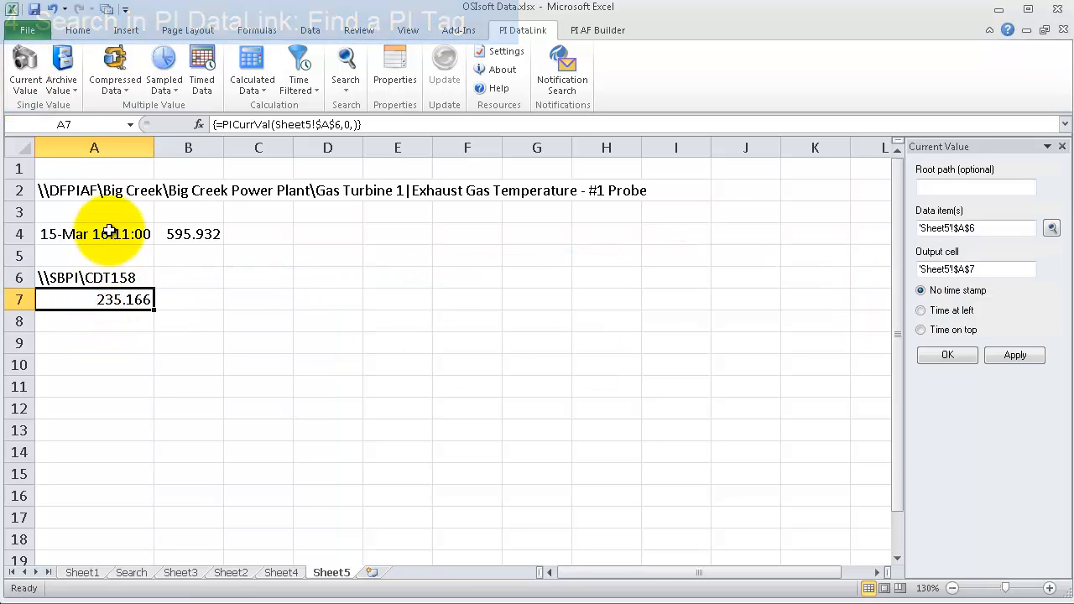
Step: Move the exhaust gas temperature's time stamp and value from A4:B4 up to A3:B3, directly below its attribute path
{"action": "left_click_drag", "start_coordinate": [106, 233], "coordinate": [185, 219]}
{"action": "left_click", "coordinate": [178, 256]}
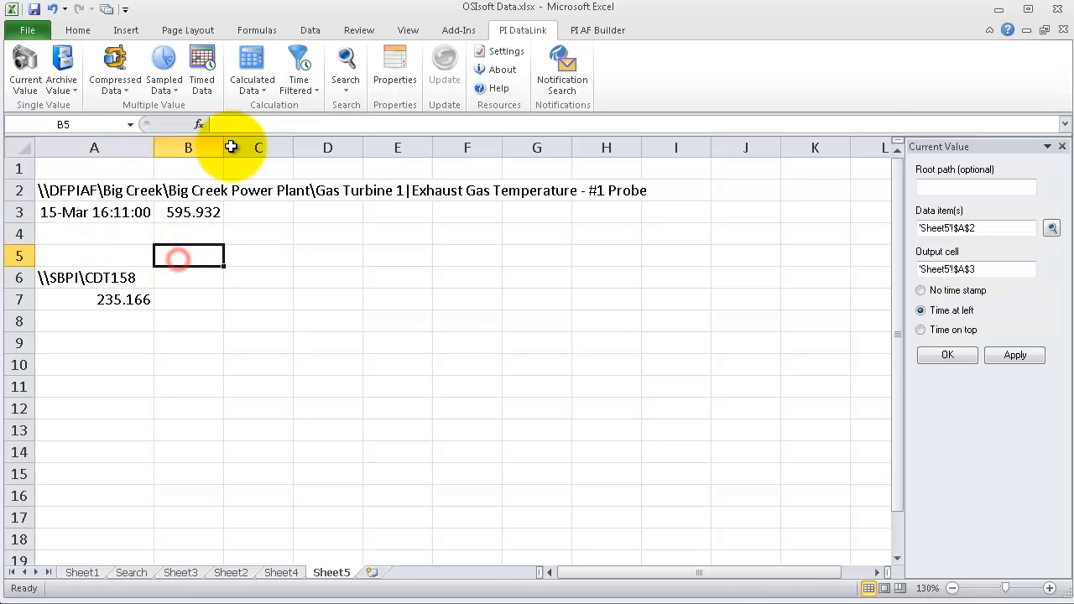
Step: Start a new search and browse the DFPIAF server's Big Creek database down to the Big Creek Power Plant element
{"action": "left_click", "coordinate": [347, 60]}
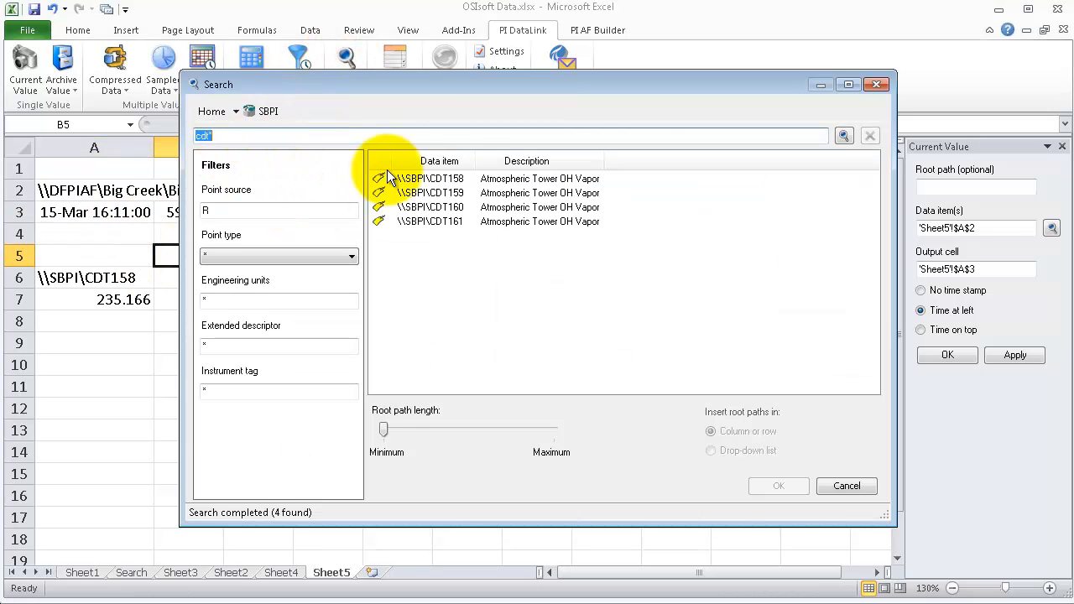
{"action": "left_click", "coordinate": [236, 111]}
{"action": "left_click", "coordinate": [216, 158]}
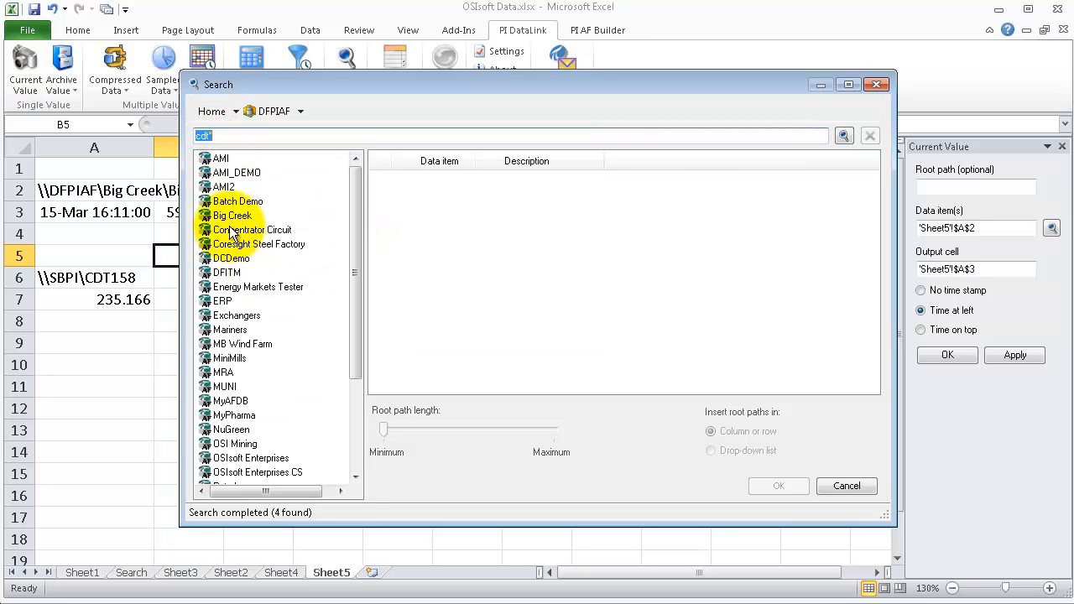
{"action": "double_click", "coordinate": [223, 215]}
{"action": "double_click", "coordinate": [211, 160]}
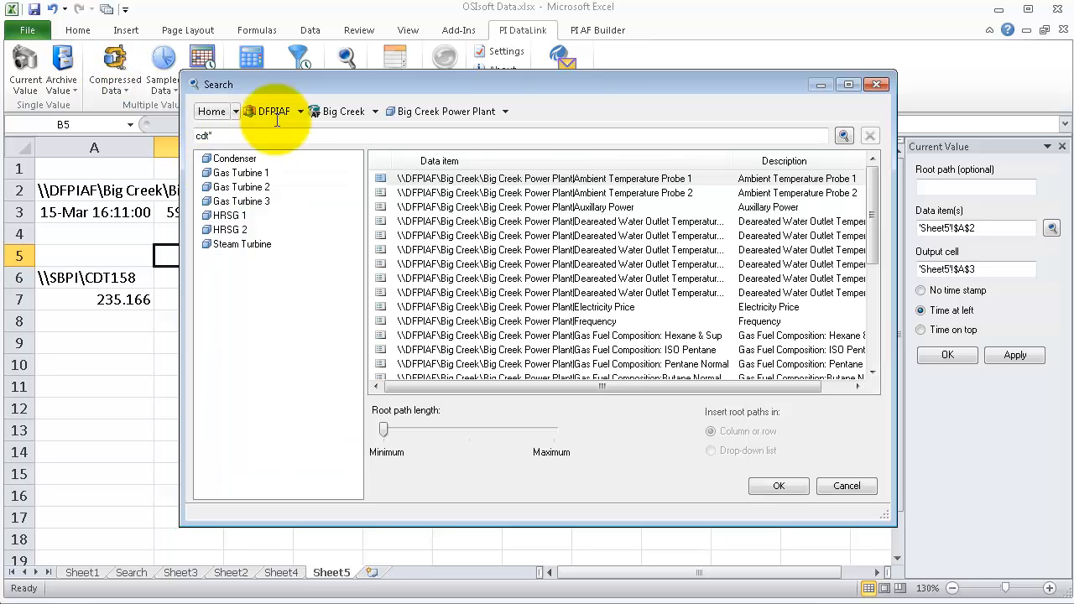